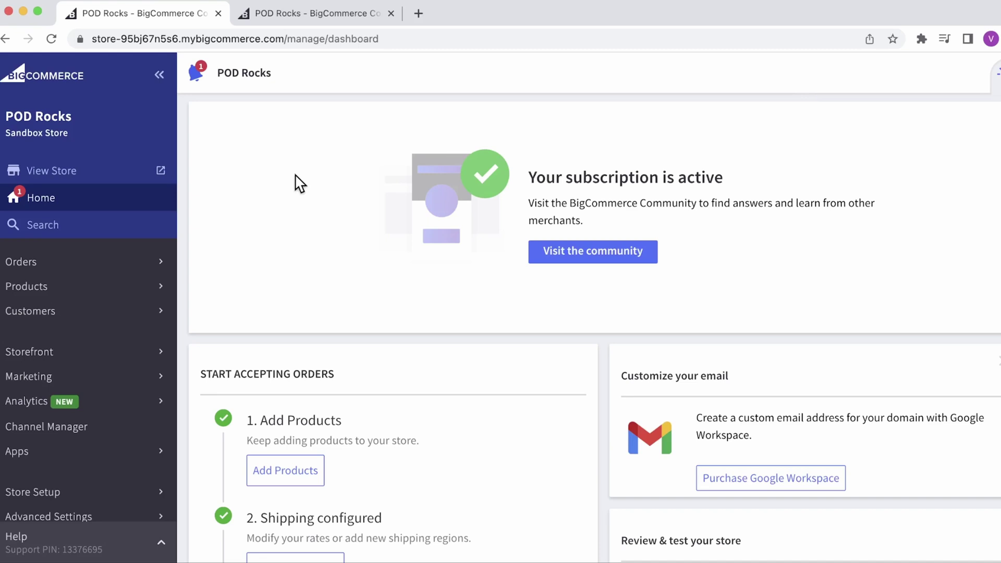
Step: Enable Free Shipping on the United States shipping zone and submit the change
{"action": "left_click", "coordinate": [77, 494]}
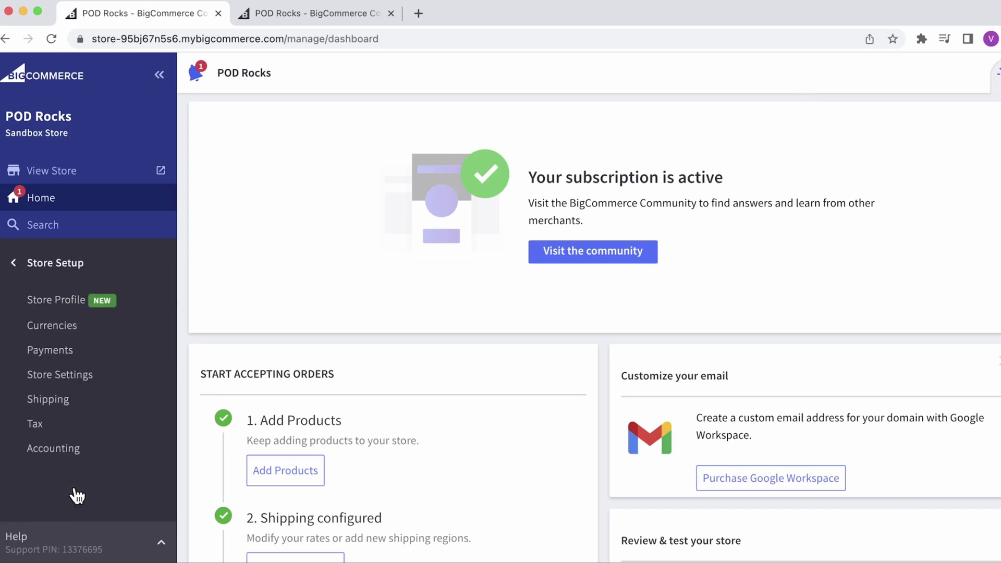
{"action": "left_click", "coordinate": [69, 405]}
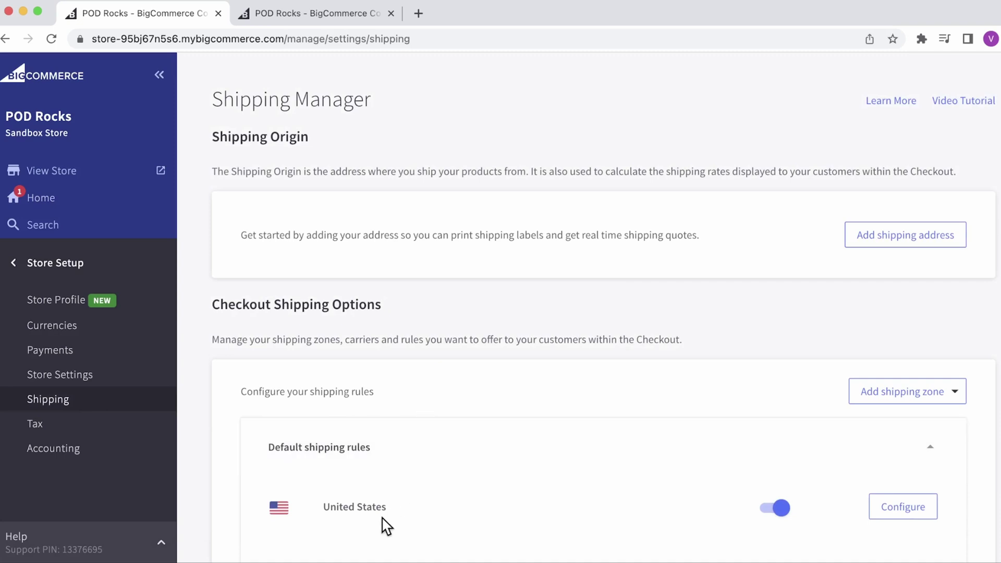
{"action": "left_click", "coordinate": [892, 514]}
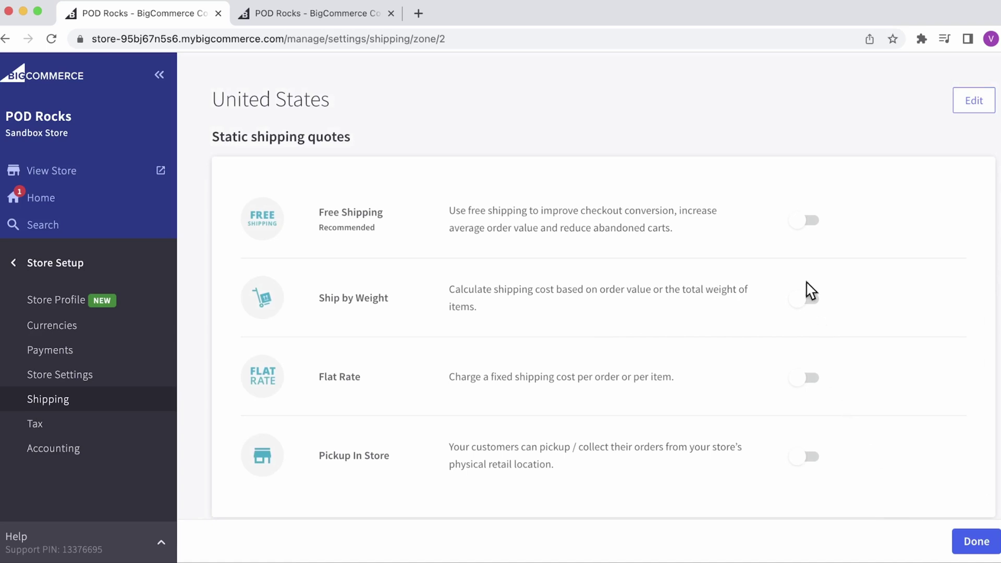
{"action": "left_click", "coordinate": [807, 225]}
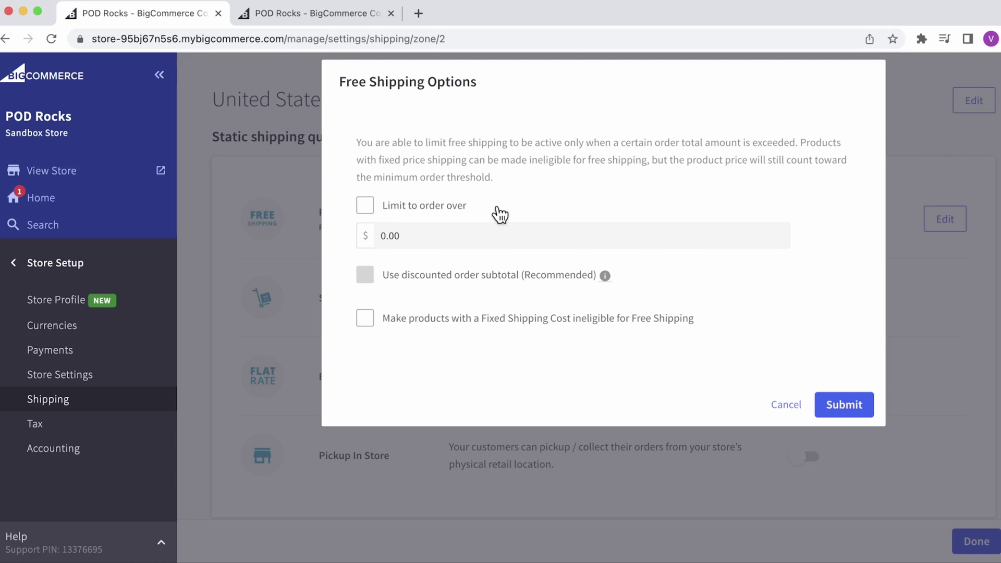
{"action": "left_click", "coordinate": [830, 409]}
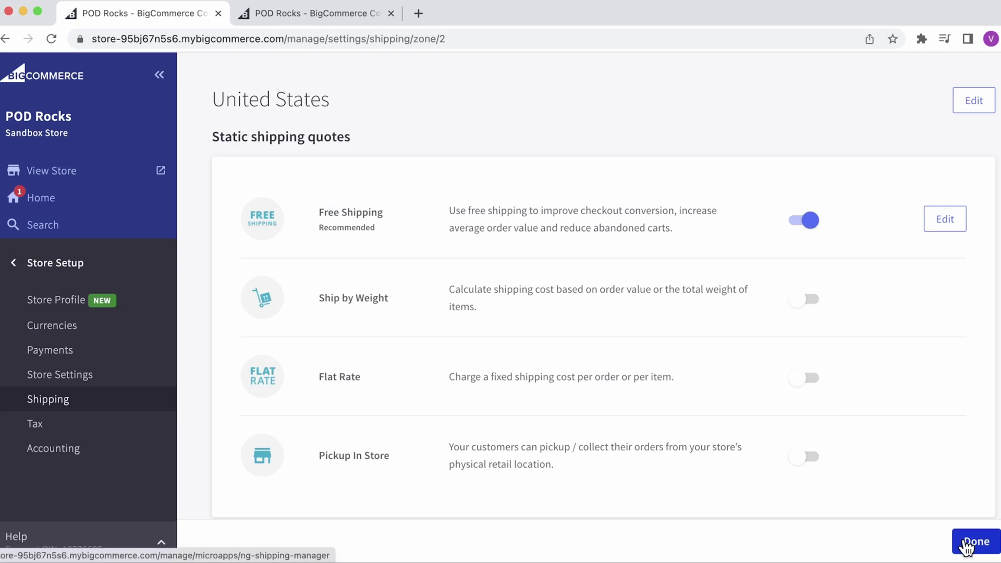
{"action": "left_click", "coordinate": [967, 544]}
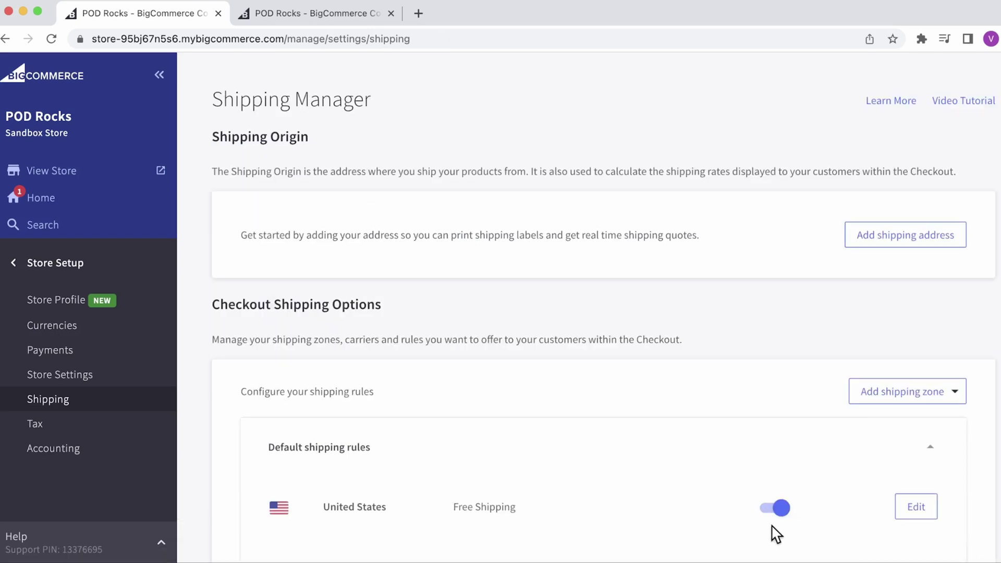
Step: In the second store tab, open the United States zone's settings and switch on Ship by Weight
{"action": "left_click", "coordinate": [334, 16]}
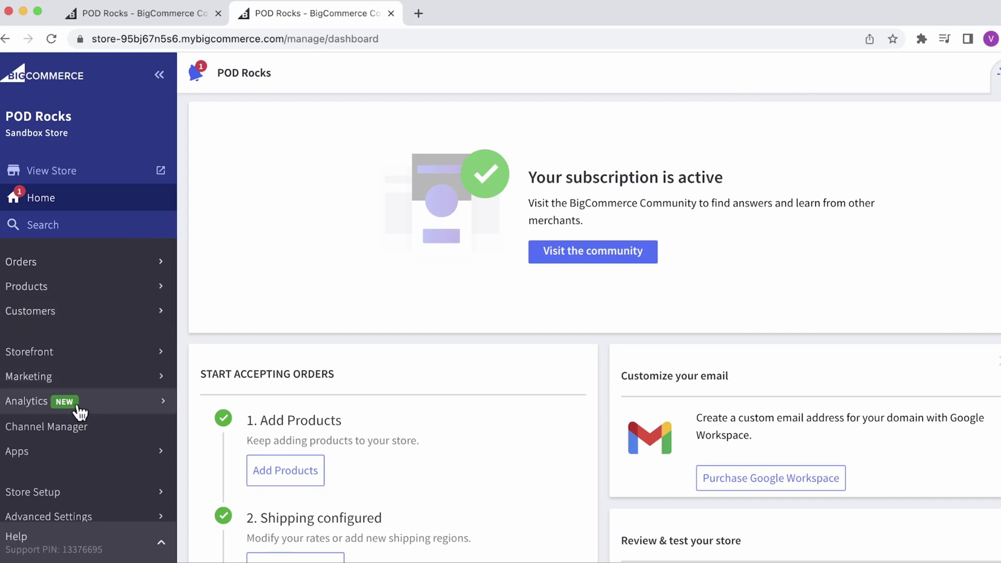
{"action": "left_click", "coordinate": [61, 489]}
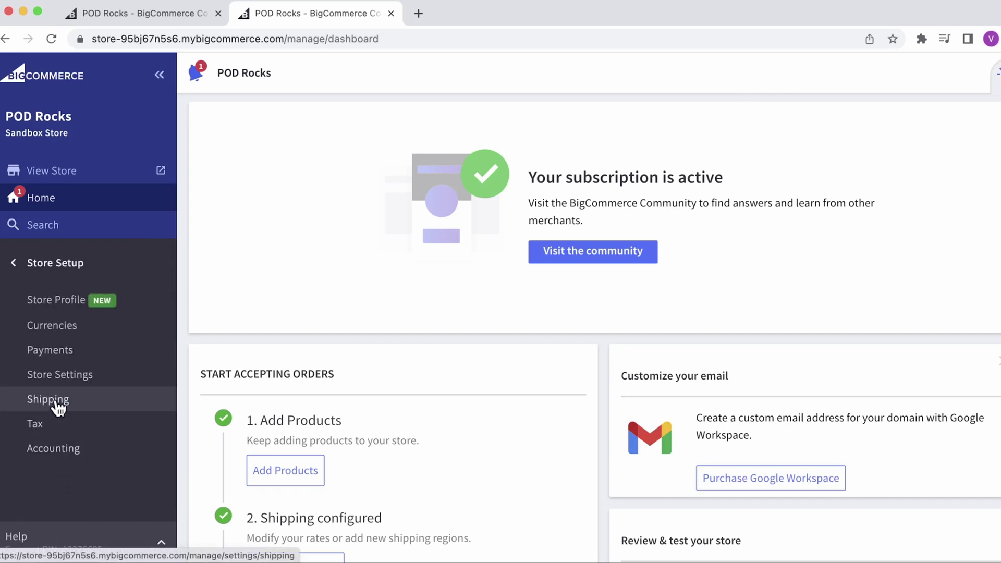
{"action": "left_click", "coordinate": [58, 403]}
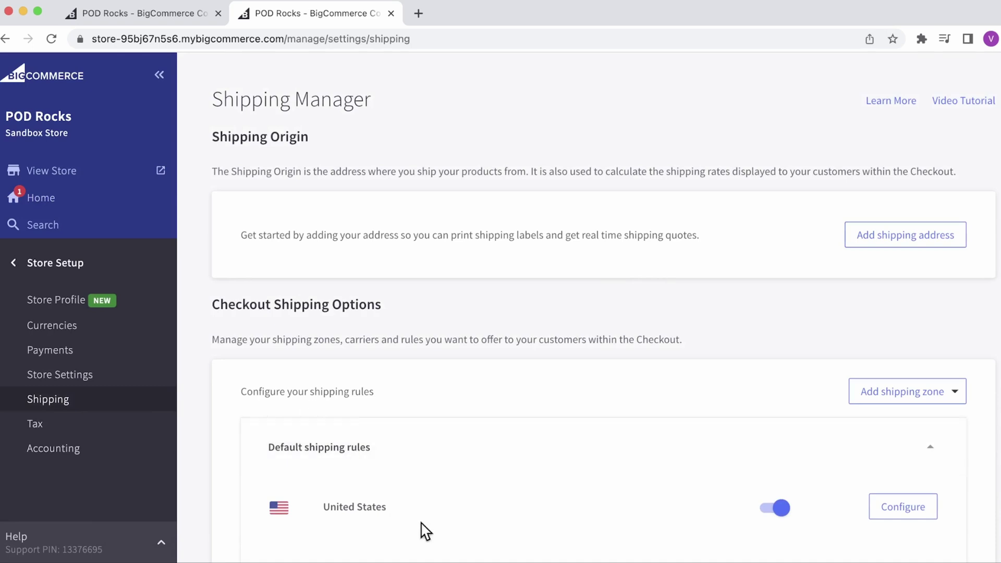
{"action": "left_click", "coordinate": [900, 507]}
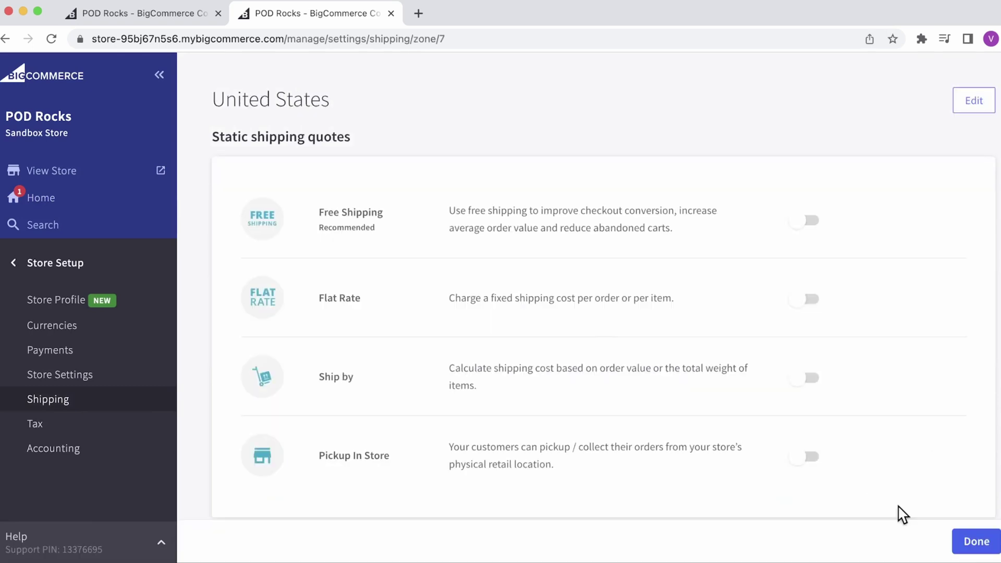
{"action": "left_click", "coordinate": [798, 380]}
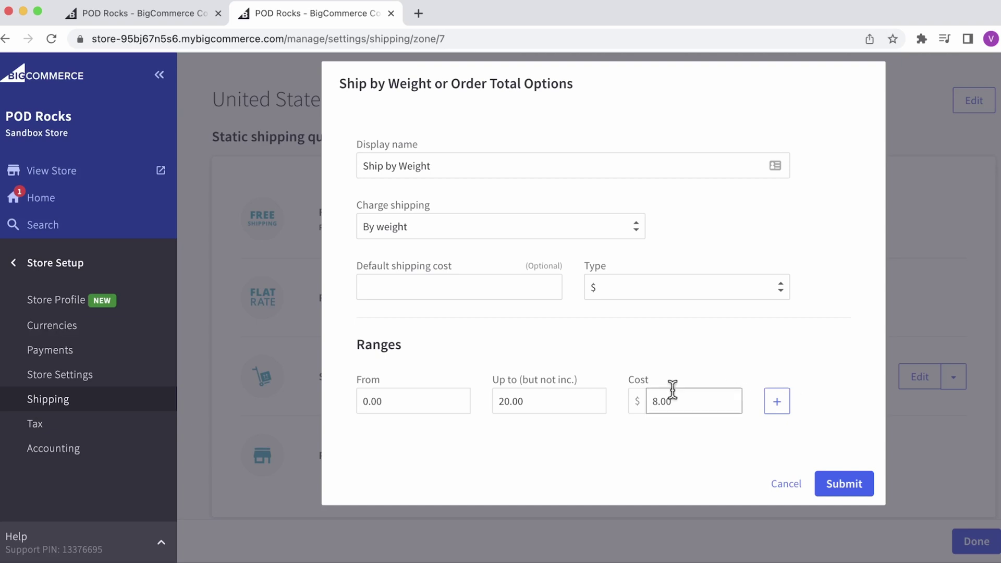
Step: Set the first weight range to 0–0.51 lbs at $4 and add a second range at $6
{"action": "left_click_drag", "start_coordinate": [547, 400], "coordinate": [489, 408]}
{"action": "type", "text": ".51"}
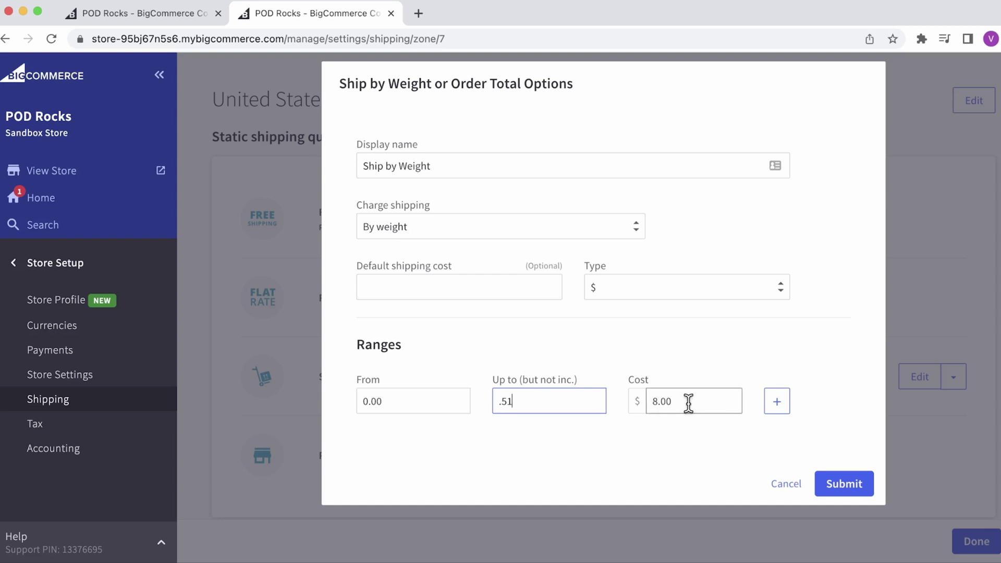
{"action": "left_click_drag", "start_coordinate": [688, 402], "coordinate": [642, 402]}
{"action": "type", "text": "4"}
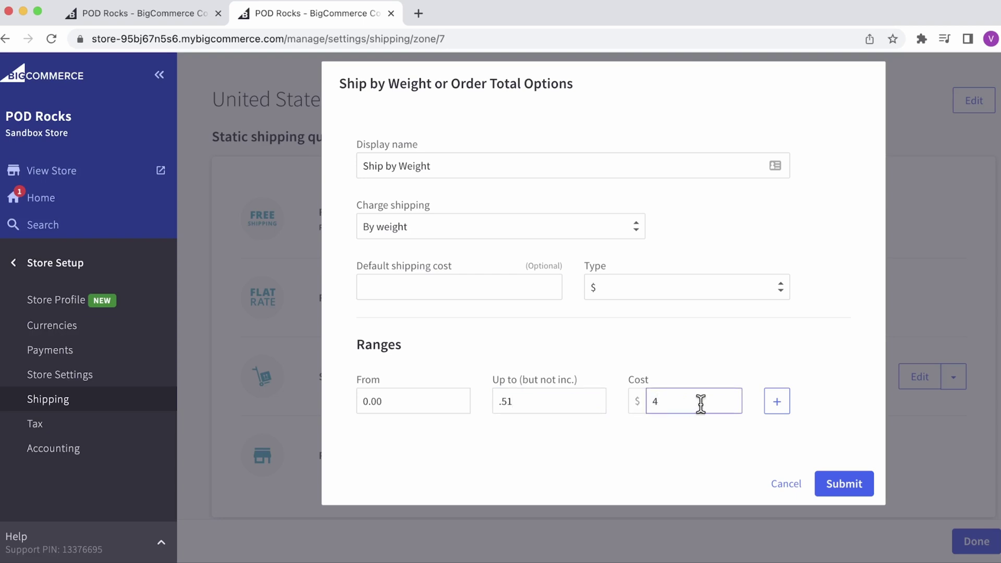
{"action": "left_click", "coordinate": [776, 402]}
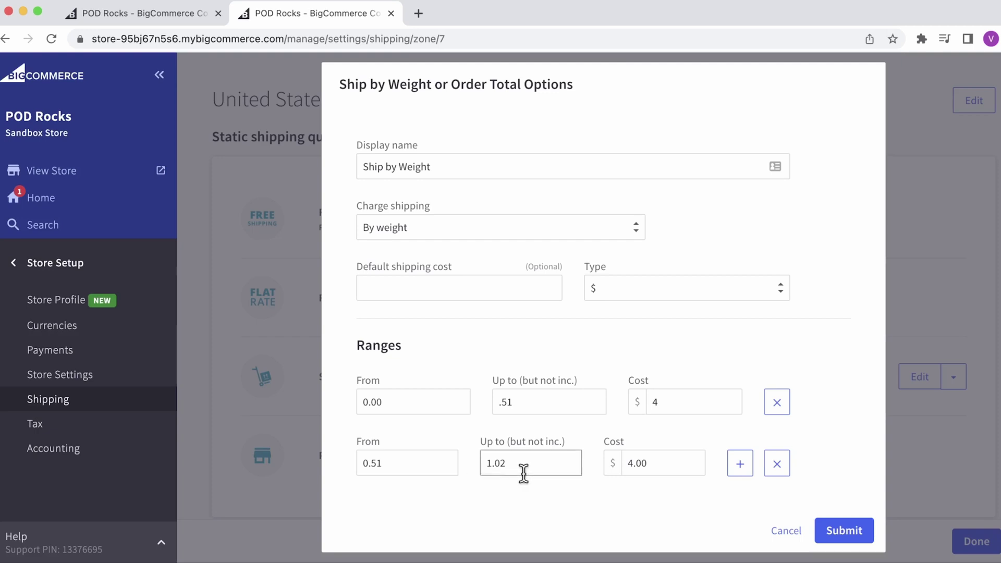
{"action": "double_click", "coordinate": [629, 463]}
{"action": "type", "text": "6"}
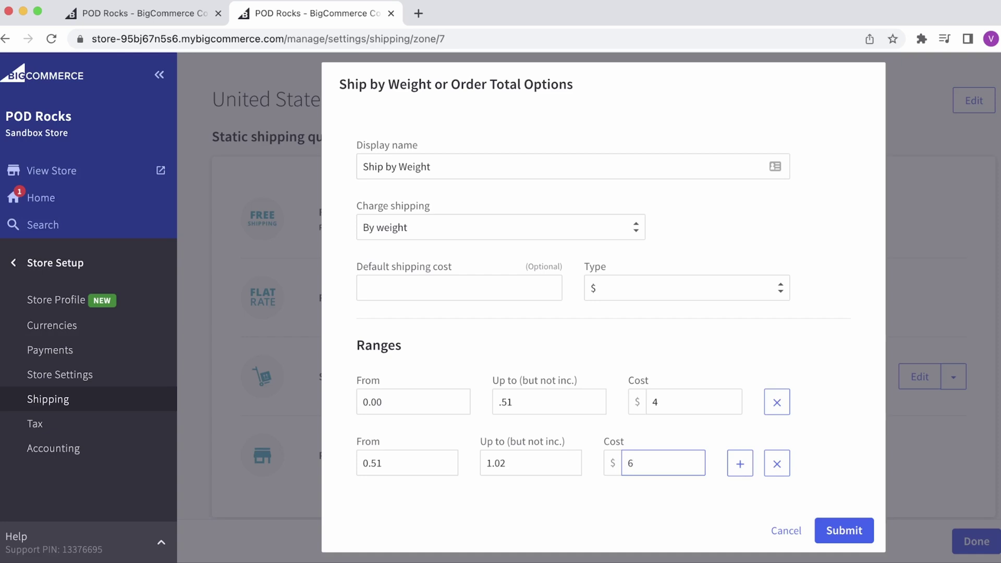
Step: Add three more ranges costing $8, $10 and $12, up to 2.55 lbs, and submit
{"action": "left_click", "coordinate": [740, 464]}
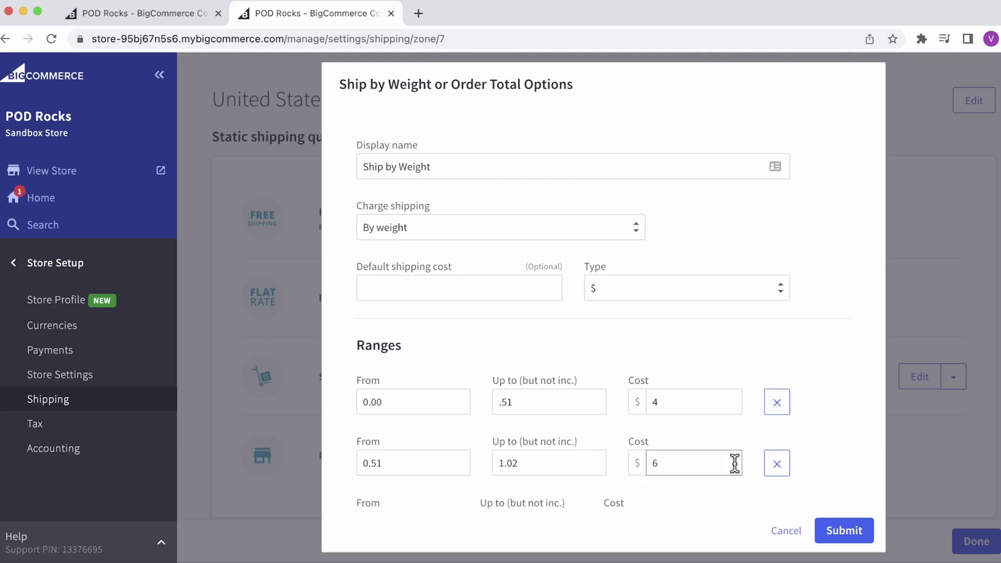
{"action": "scroll", "coordinate": [720, 472], "scroll_direction": "down", "scroll_amount": 3}
{"action": "left_click_drag", "start_coordinate": [652, 448], "coordinate": [624, 460]}
{"action": "type", "text": "8"}
{"action": "left_click", "coordinate": [740, 456]}
{"action": "scroll", "coordinate": [704, 470], "scroll_direction": "down", "scroll_amount": 1}
{"action": "type", "text": "10"}
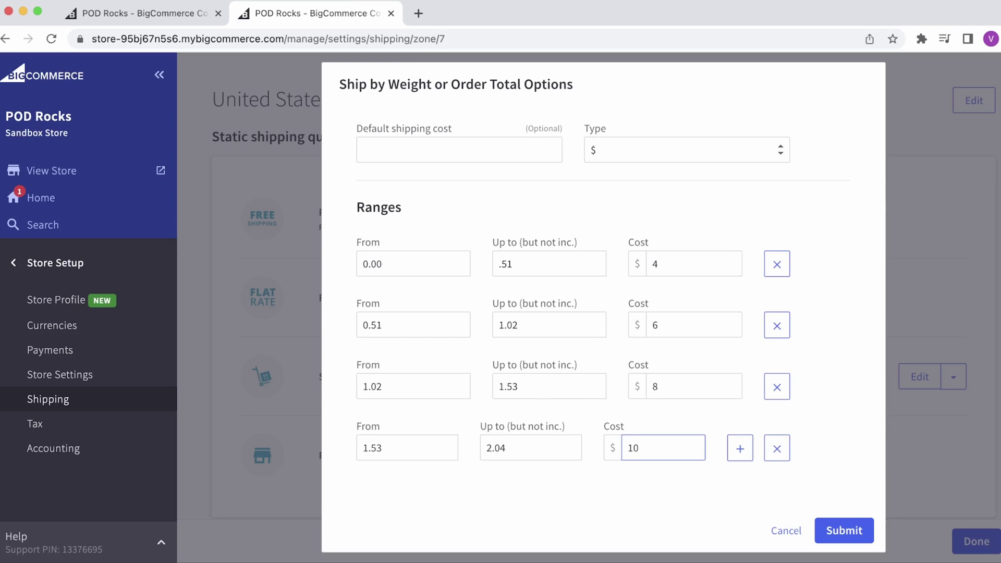
{"action": "left_click", "coordinate": [740, 449]}
{"action": "scroll", "coordinate": [674, 449], "scroll_direction": "down", "scroll_amount": 1}
{"action": "left_click_drag", "start_coordinate": [672, 448], "coordinate": [627, 451]}
{"action": "type", "text": "12"}
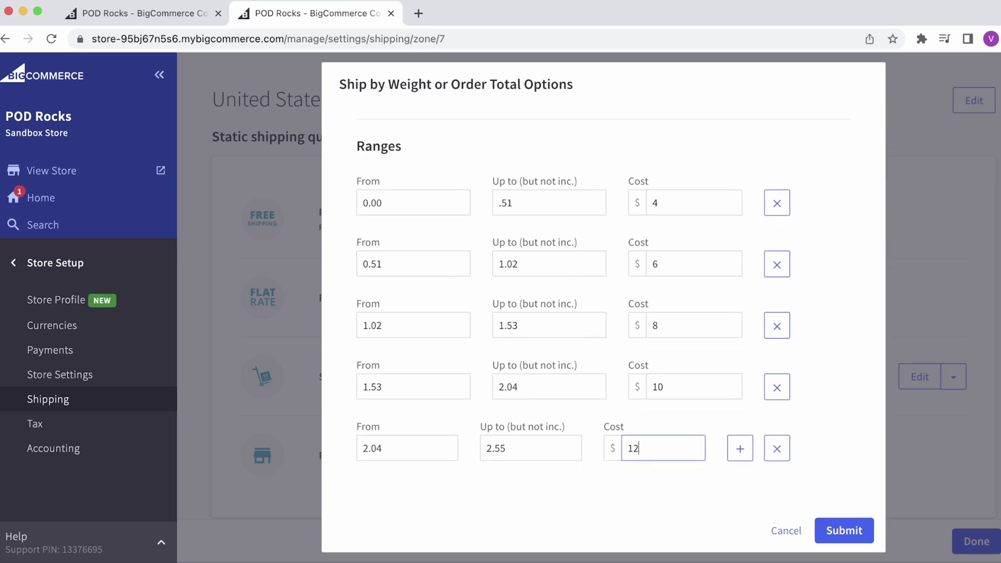
{"action": "left_click", "coordinate": [862, 529]}
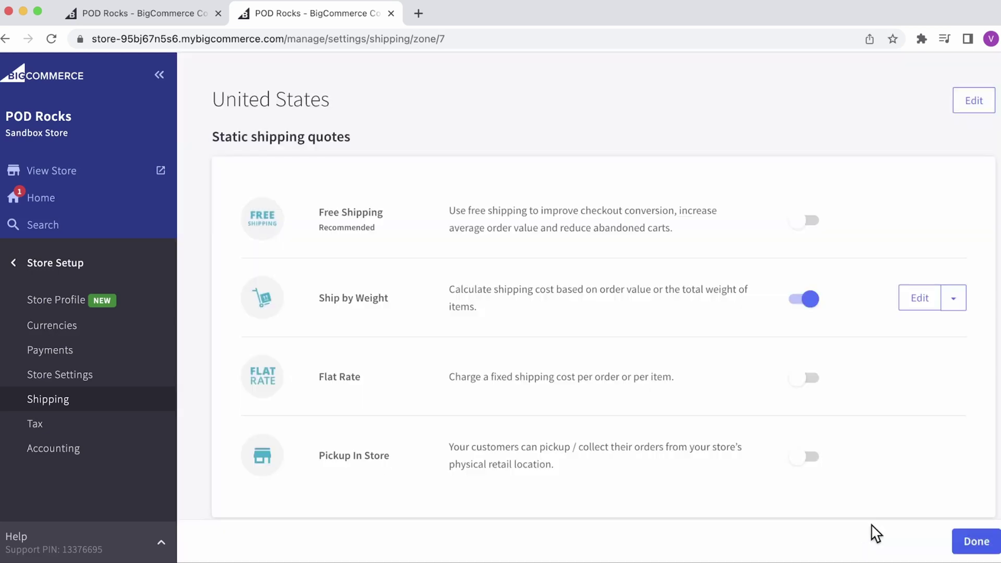
Step: Return to the Shipping Manager, check the Add shipping zone options, then leave to the main admin sections
{"action": "left_click", "coordinate": [967, 544]}
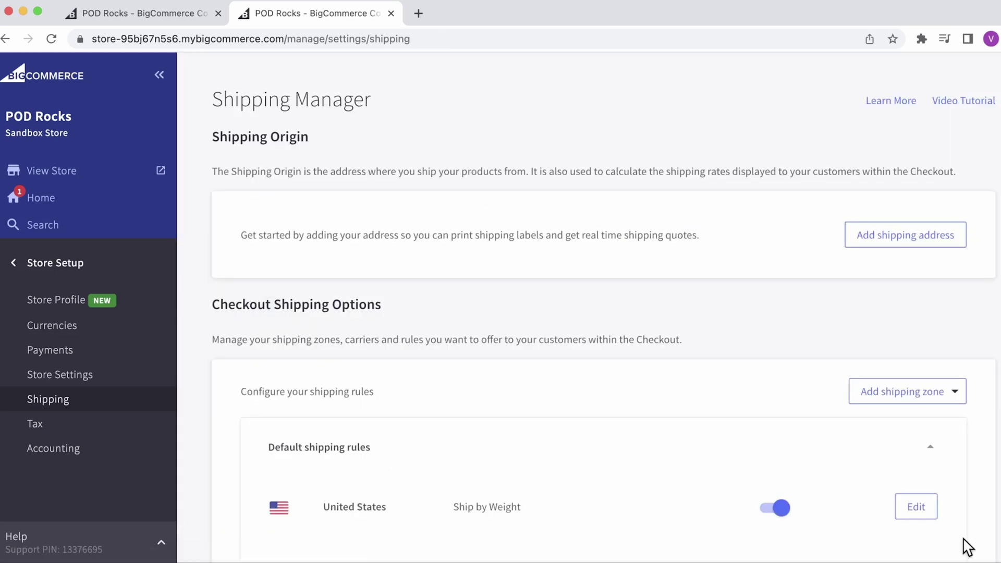
{"action": "left_click", "coordinate": [943, 402]}
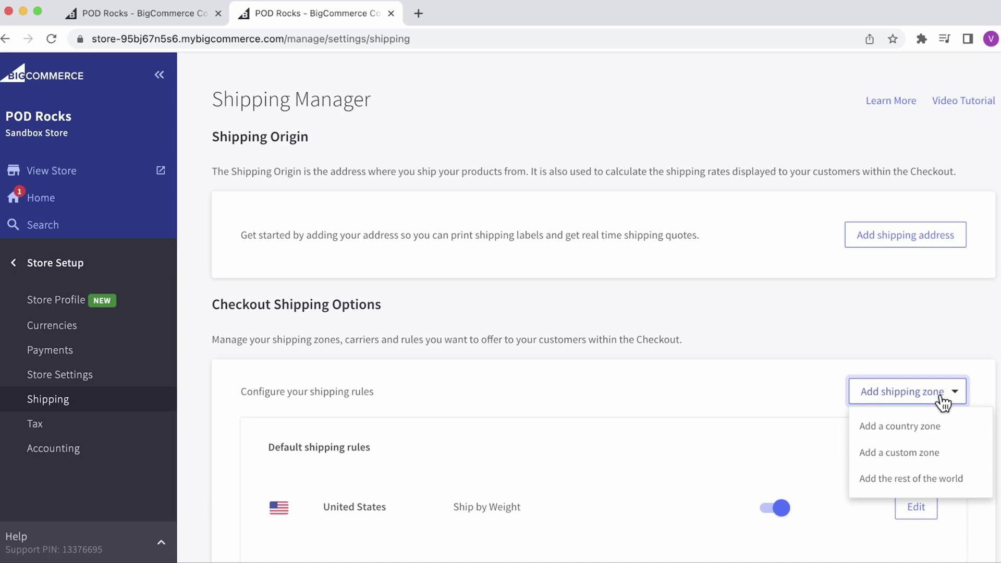
{"action": "left_click", "coordinate": [944, 402]}
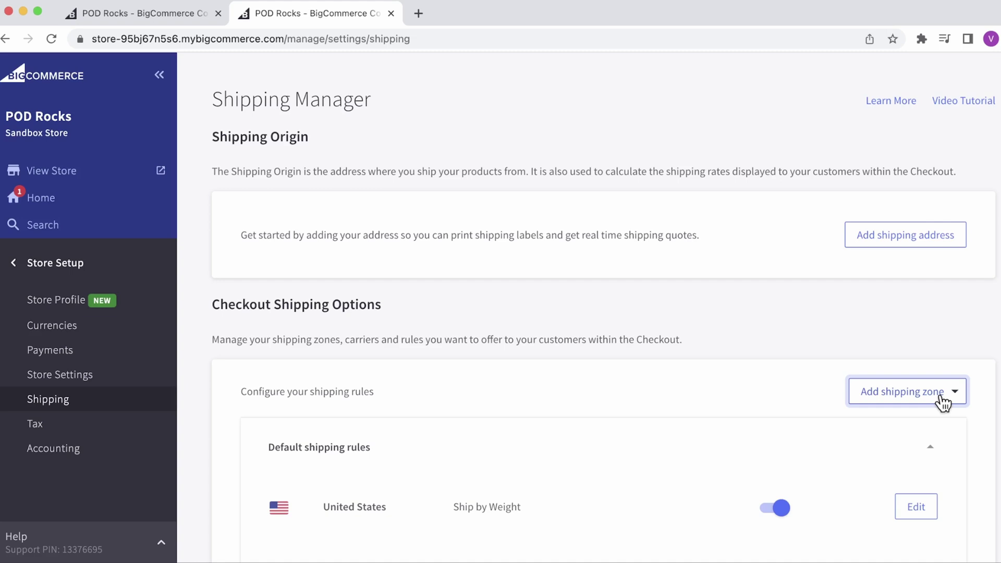
{"action": "left_click", "coordinate": [65, 265]}
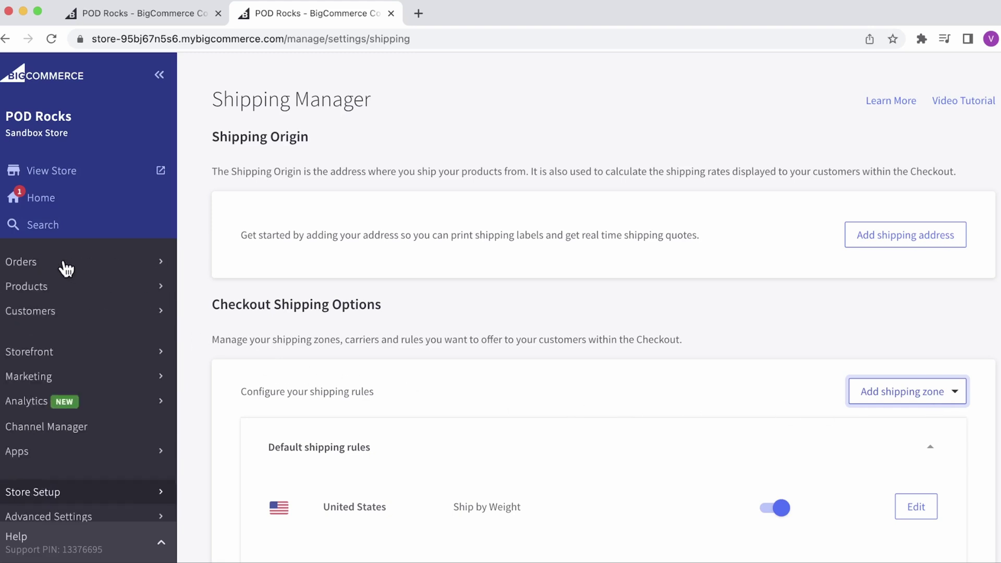
Step: Open the 80's Made Me tee from the product list and set its weight to 0.51 lbs
{"action": "left_click", "coordinate": [40, 291]}
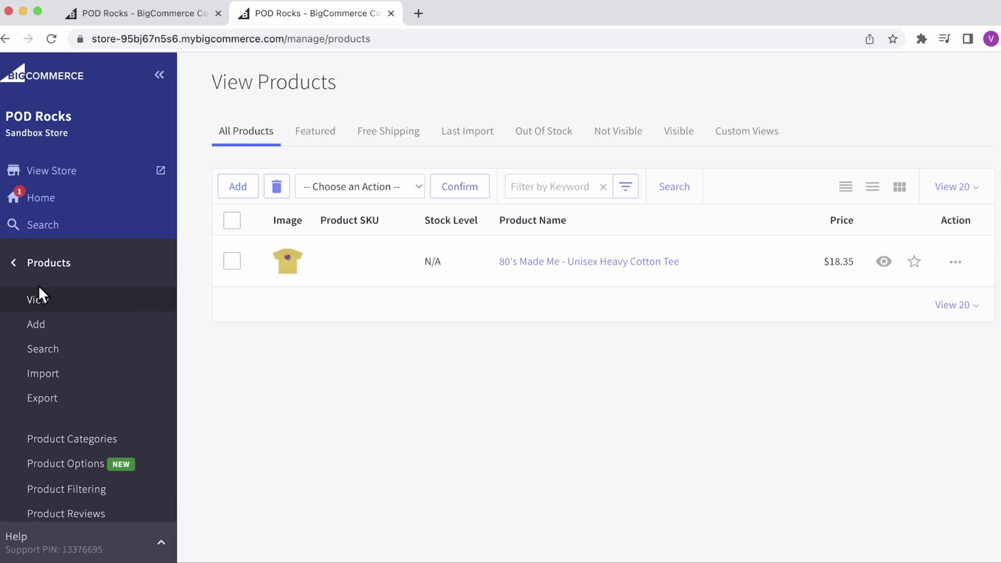
{"action": "left_click", "coordinate": [515, 264]}
{"action": "scroll", "coordinate": [709, 391], "scroll_direction": "down", "scroll_amount": 2}
{"action": "left_click_drag", "start_coordinate": [740, 421], "coordinate": [690, 420]}
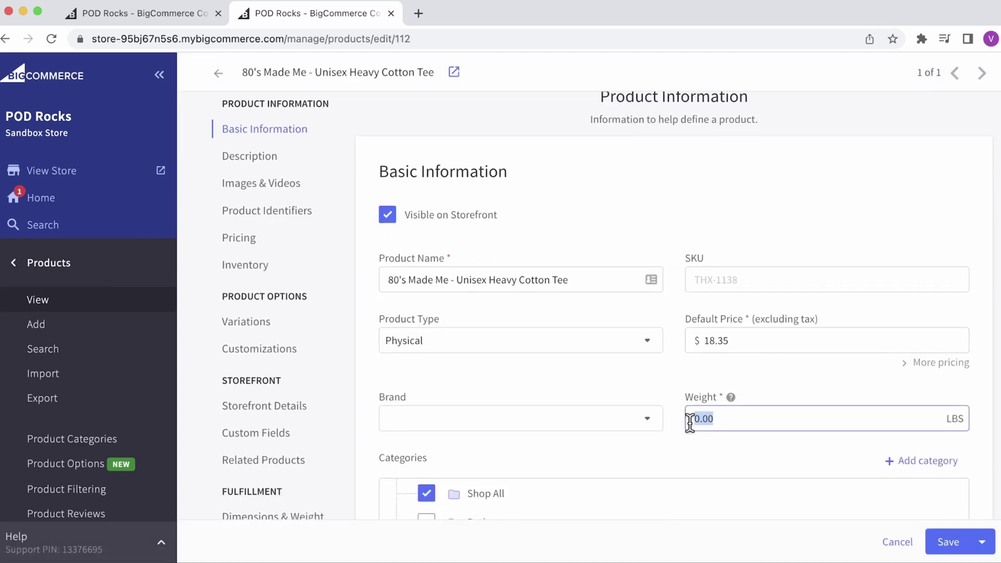
{"action": "type", "text": "."}
Step: Untick Free Shipping in the tee's shipping details
{"action": "scroll", "coordinate": [297, 453], "scroll_direction": "down", "scroll_amount": 3}
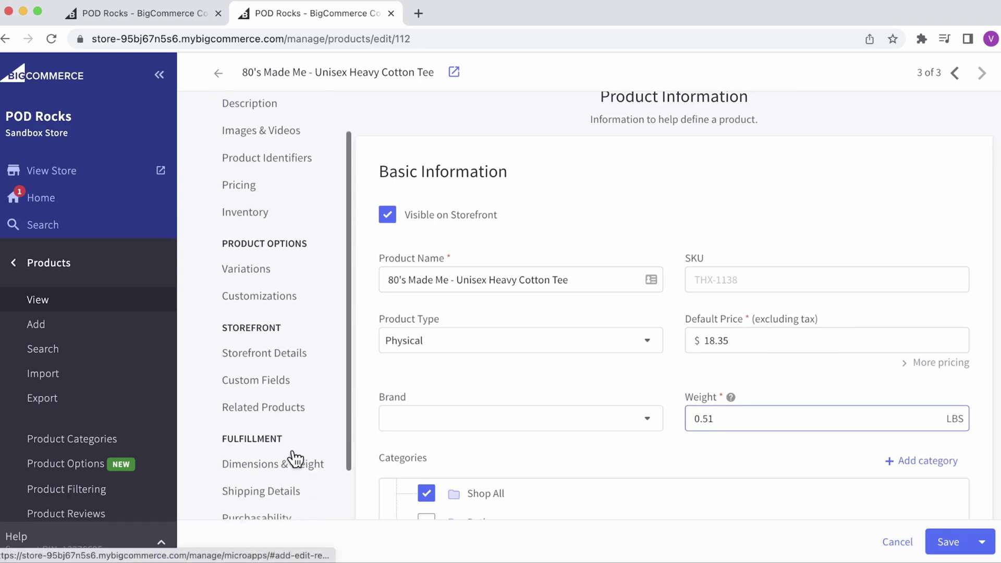
{"action": "left_click", "coordinate": [279, 412]}
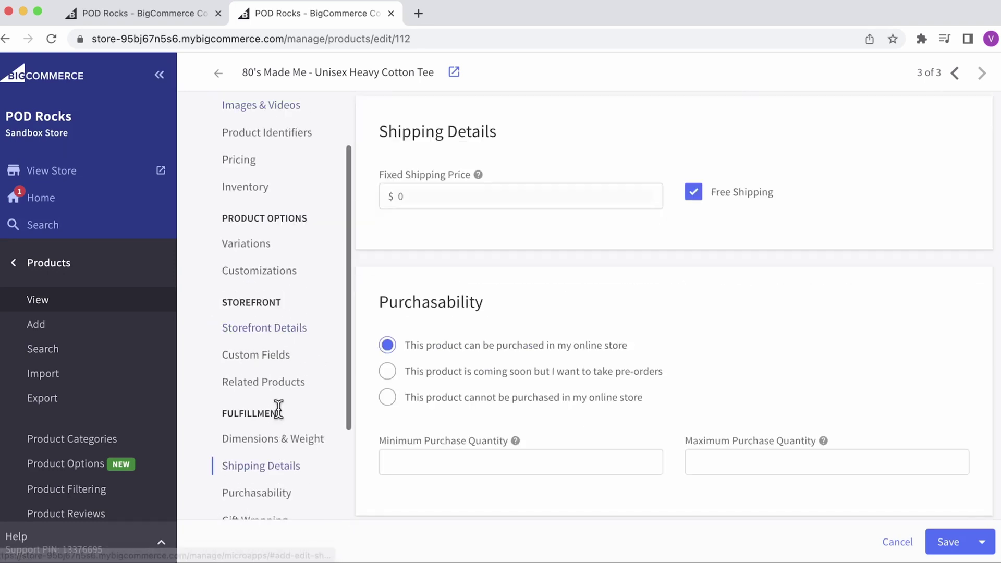
{"action": "left_click", "coordinate": [694, 197]}
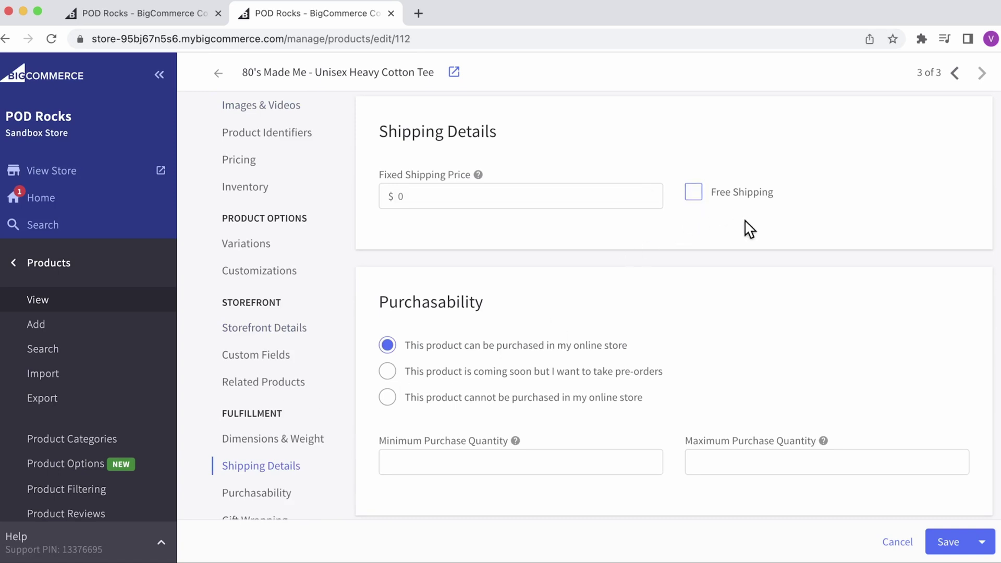